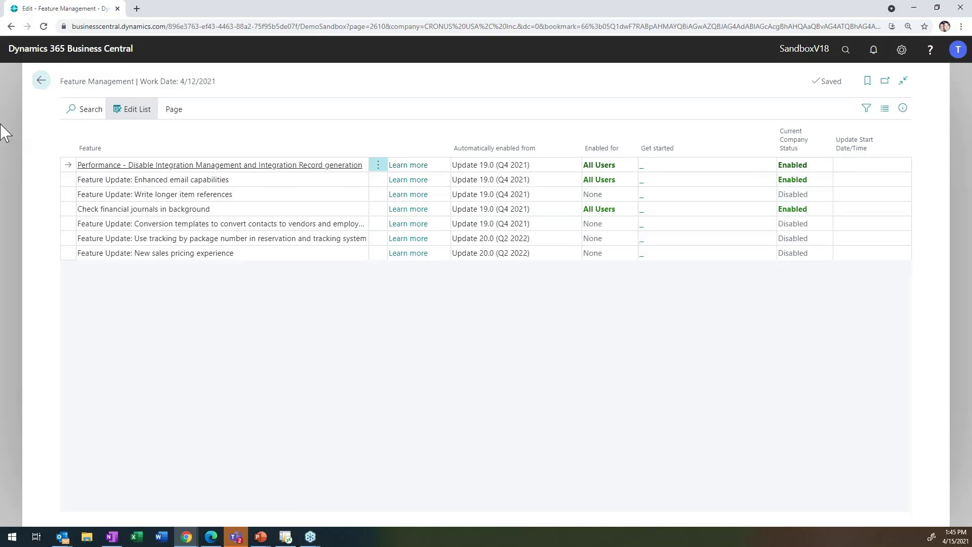
- Leave Feature Management, search for "e-mail" and open the Email Accounts page from the full list of matching pages
{"action": "left_click", "coordinate": [41, 81]}
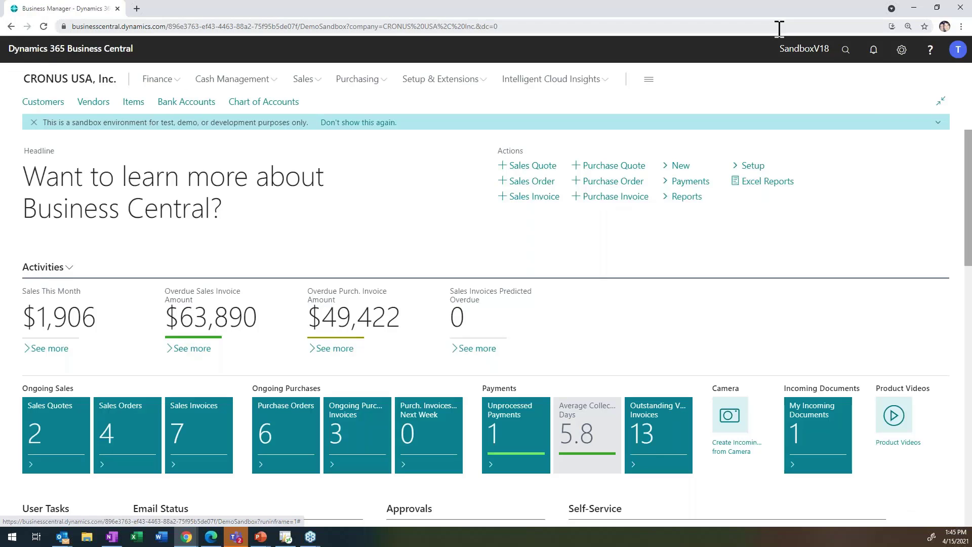
{"action": "left_click", "coordinate": [845, 51]}
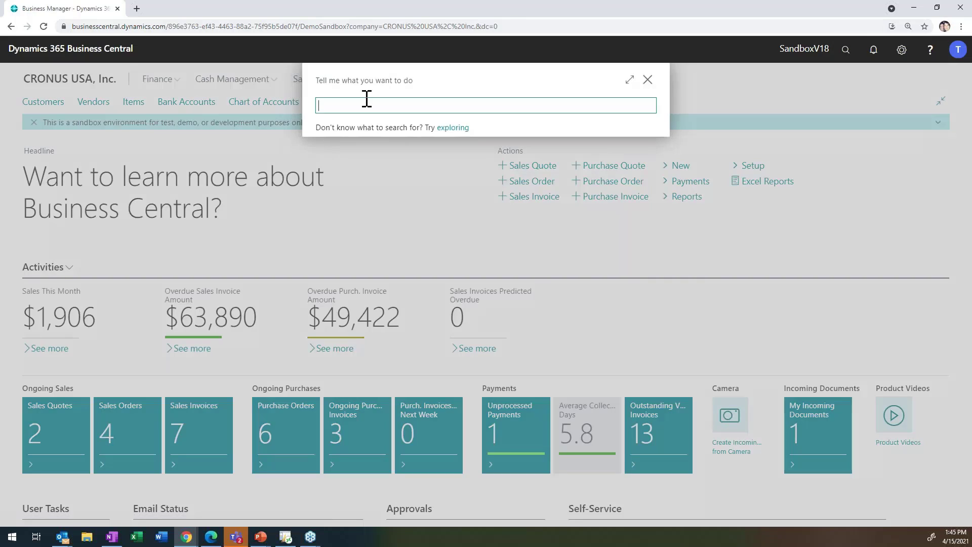
{"action": "type", "text": "e-mail"}
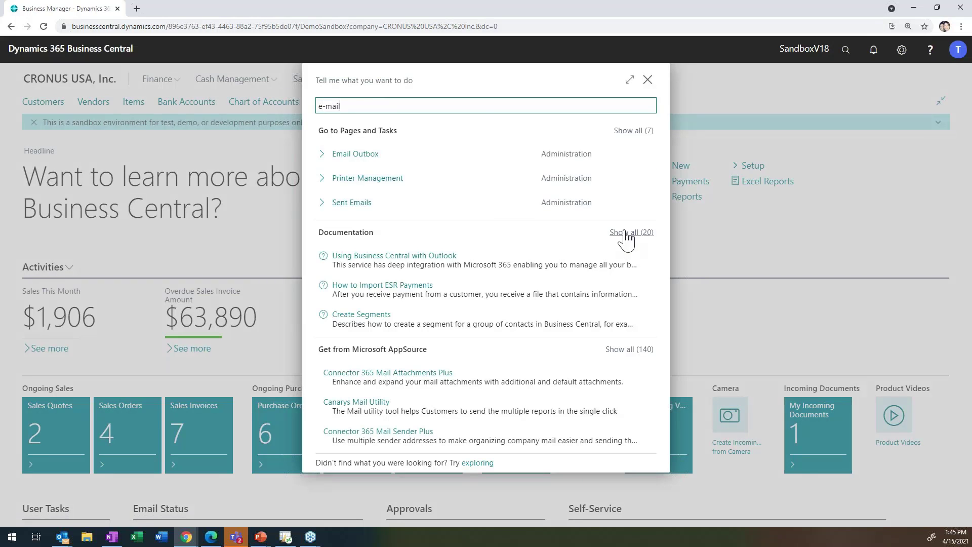
{"action": "left_click", "coordinate": [634, 131]}
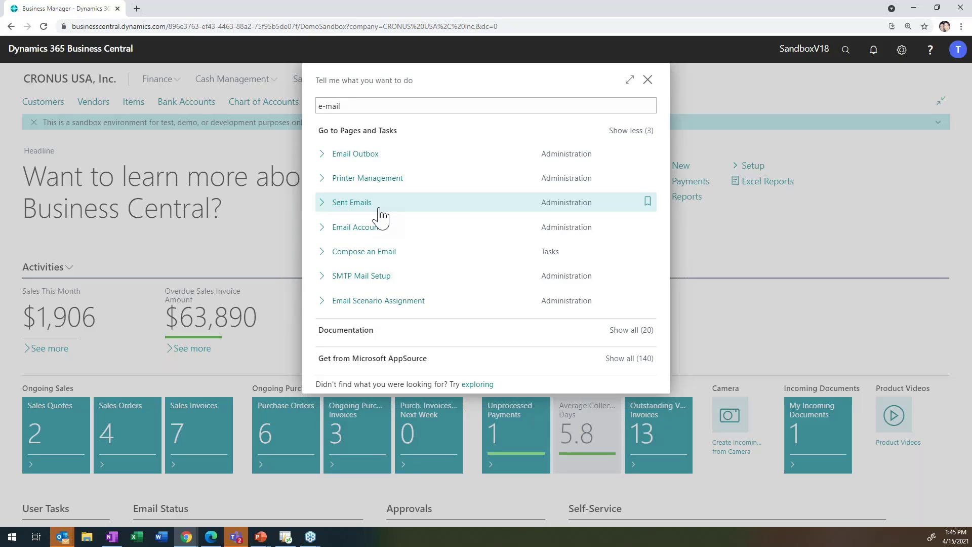
{"action": "left_click", "coordinate": [352, 229]}
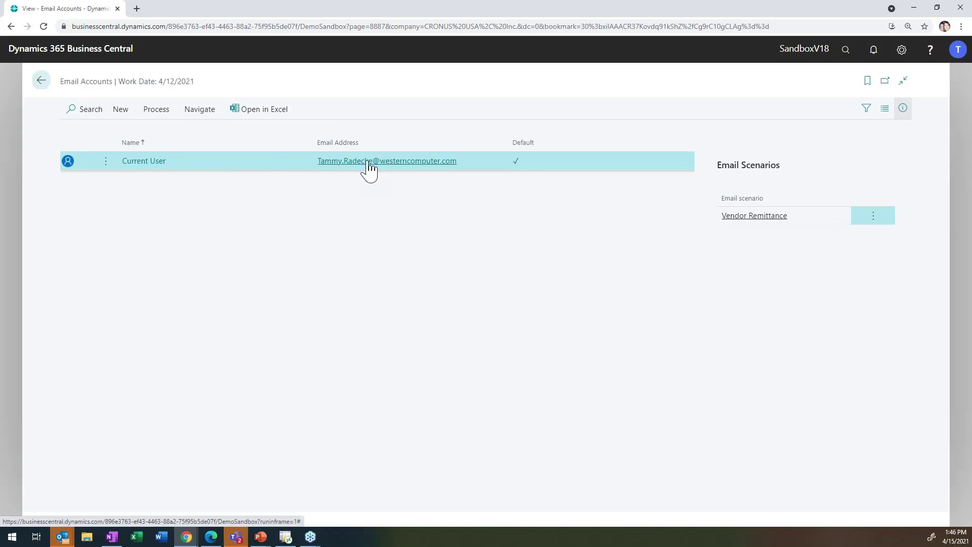
- Examine the account types offered by the Set Up Email guide for adding an email account, and cancel the setup
{"action": "left_click", "coordinate": [122, 110]}
{"action": "left_click", "coordinate": [107, 134]}
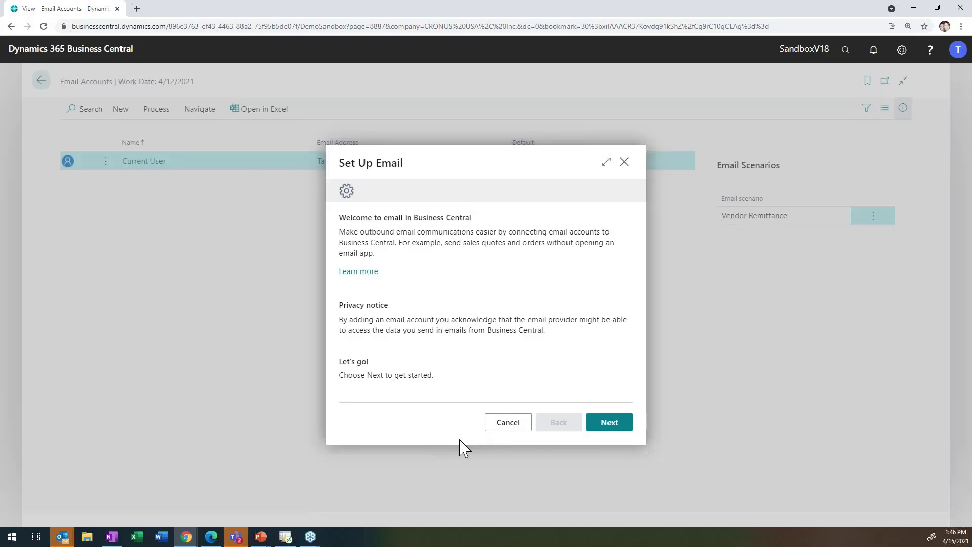
{"action": "left_click", "coordinate": [603, 424]}
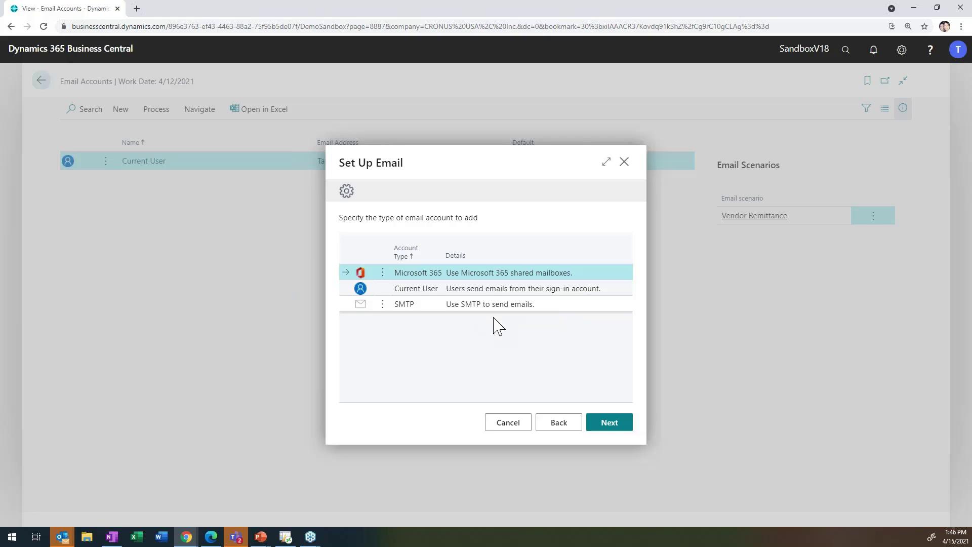
{"action": "left_click", "coordinate": [508, 424]}
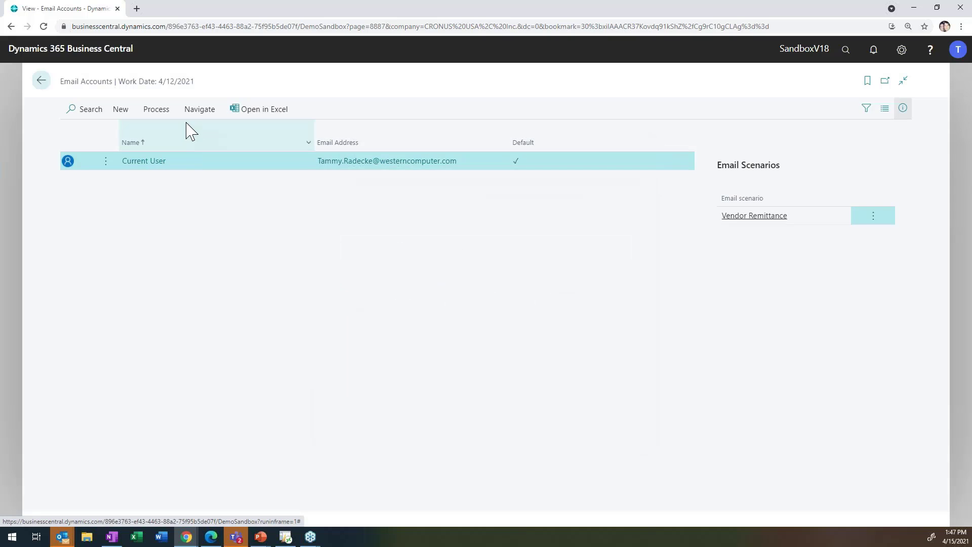
- Assign the Sales Order email scenario to the Current User email account and return to the home page
{"action": "left_click", "coordinate": [193, 110]}
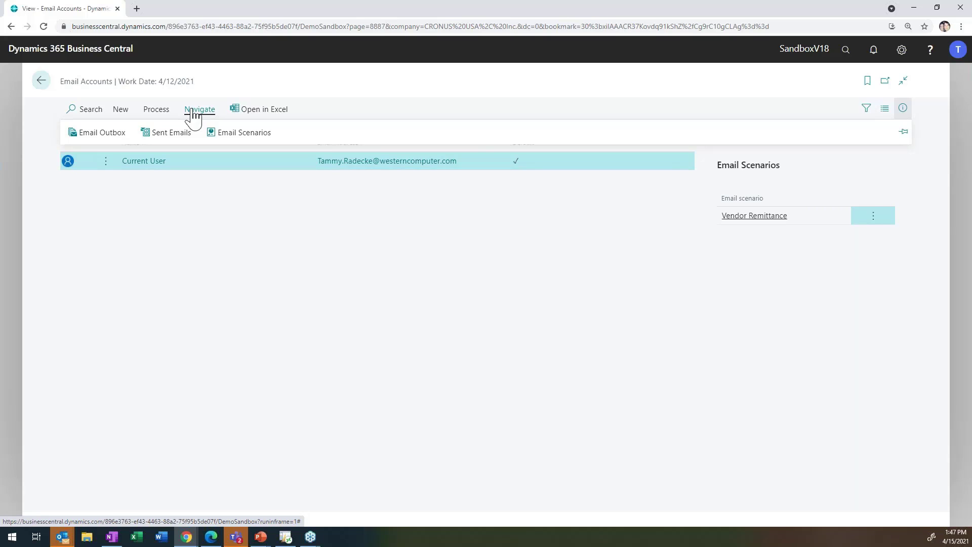
{"action": "left_click", "coordinate": [227, 136]}
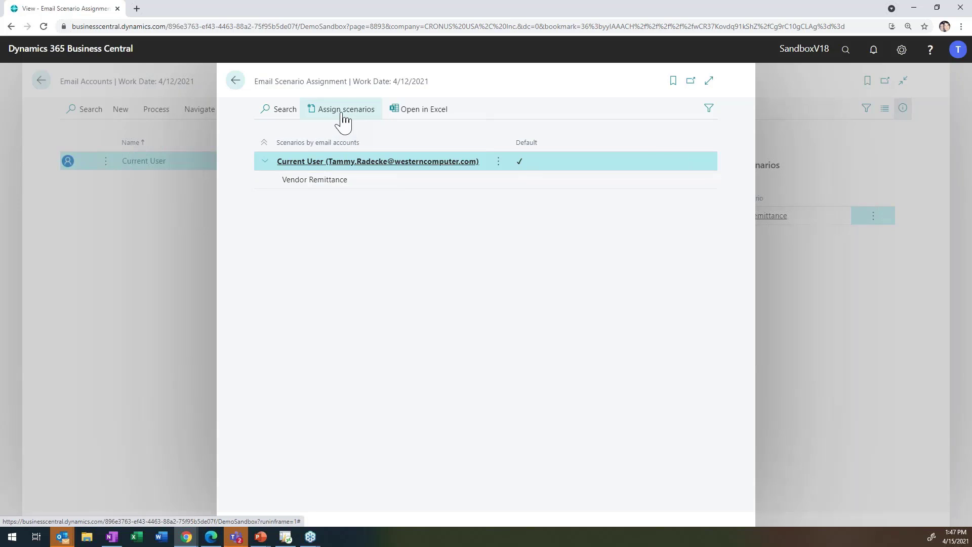
{"action": "left_click", "coordinate": [342, 120]}
{"action": "scroll", "coordinate": [410, 284], "scroll_direction": "down", "scroll_amount": 2}
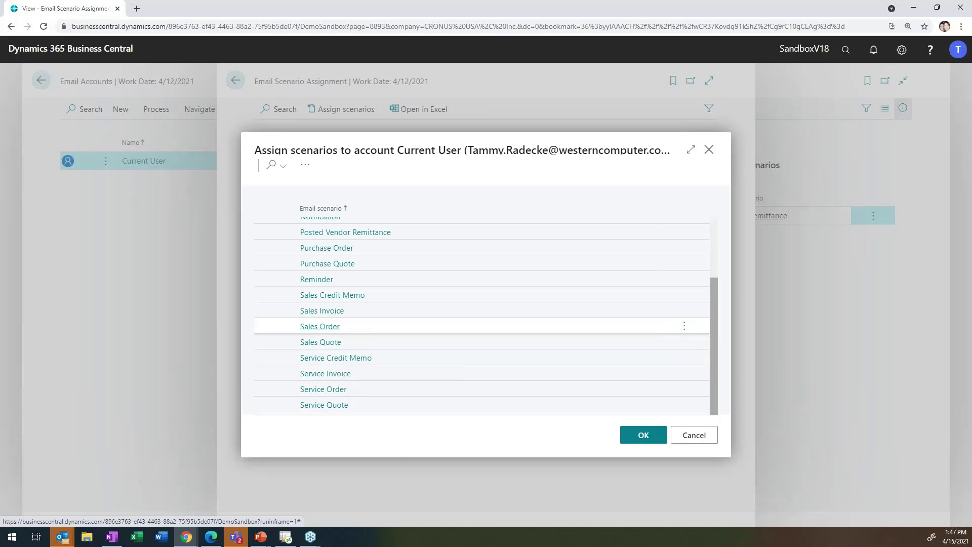
{"action": "left_click", "coordinate": [644, 435]}
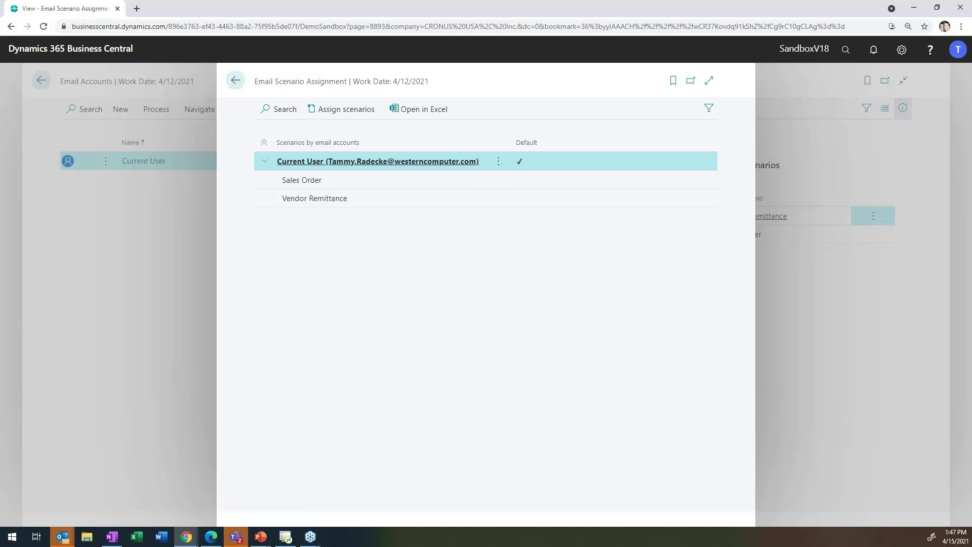
{"action": "left_click", "coordinate": [236, 81]}
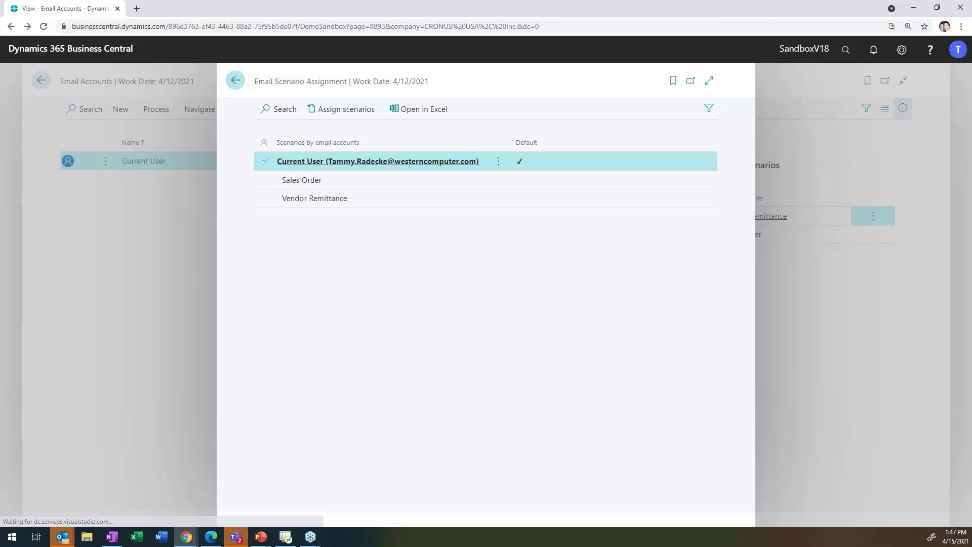
{"action": "left_click", "coordinate": [41, 84]}
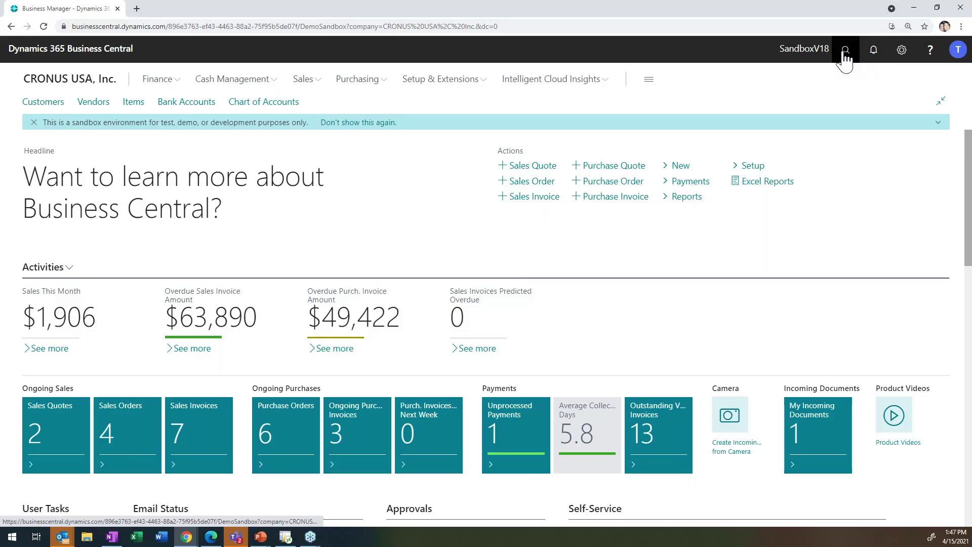
- Search for "e-mail" and examine the failed and draft messages in the Email Outbox, including their filter options and sender columns
{"action": "left_click", "coordinate": [845, 53]}
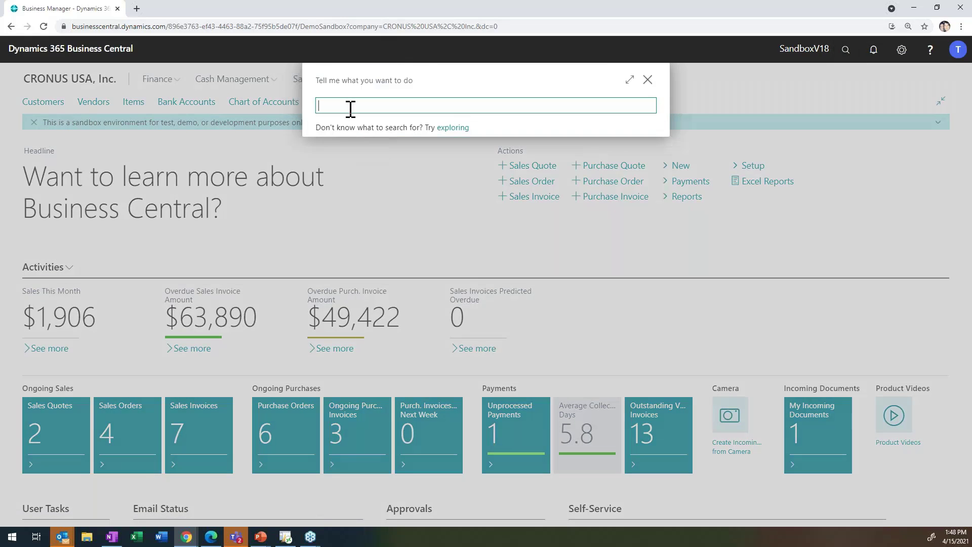
{"action": "type", "text": "e-mail"}
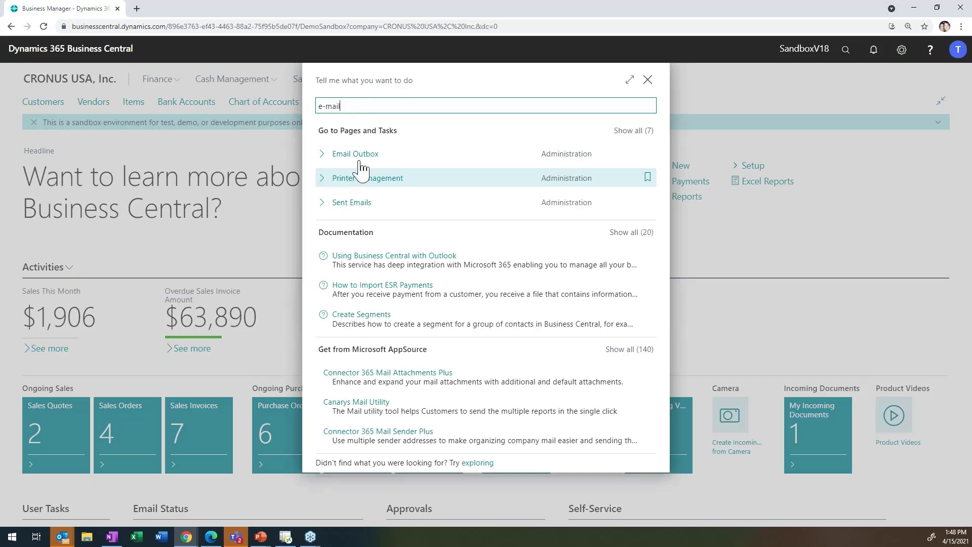
{"action": "left_click", "coordinate": [355, 154]}
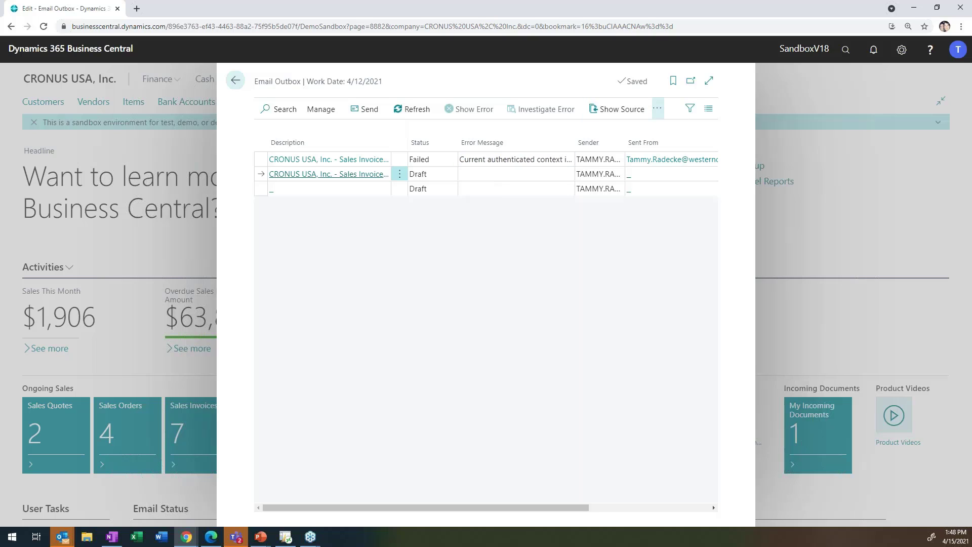
{"action": "left_click", "coordinate": [690, 114]}
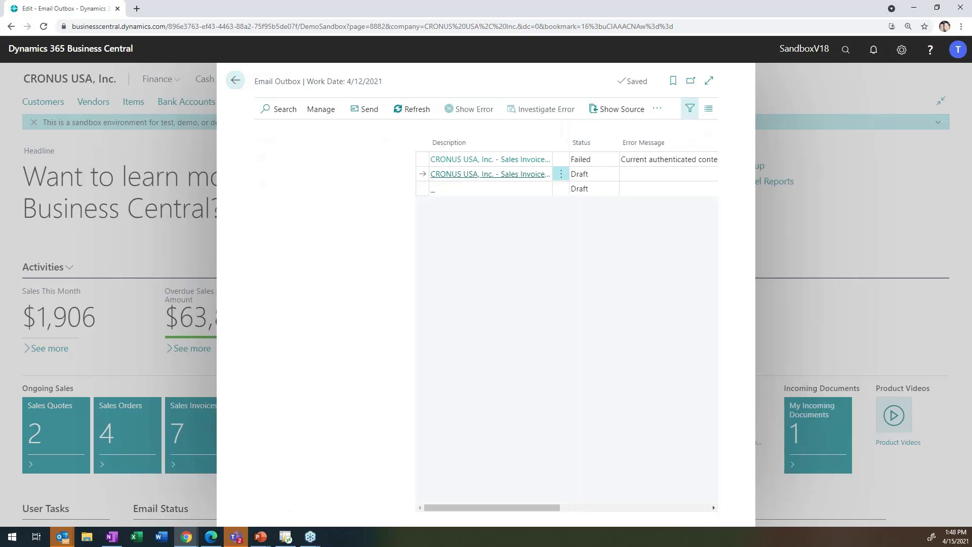
{"action": "left_click_drag", "start_coordinate": [481, 505], "coordinate": [564, 509]}
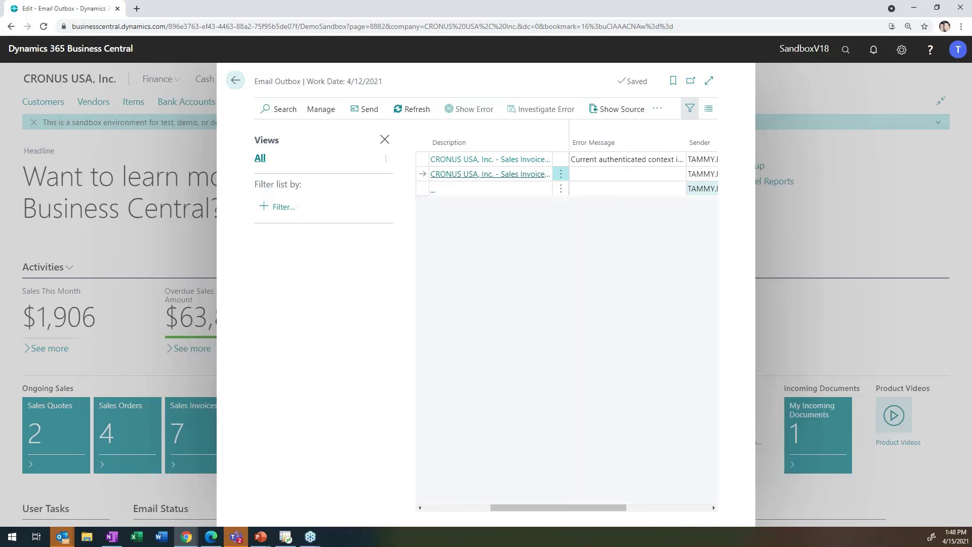
{"action": "left_click_drag", "start_coordinate": [556, 513], "coordinate": [603, 512]}
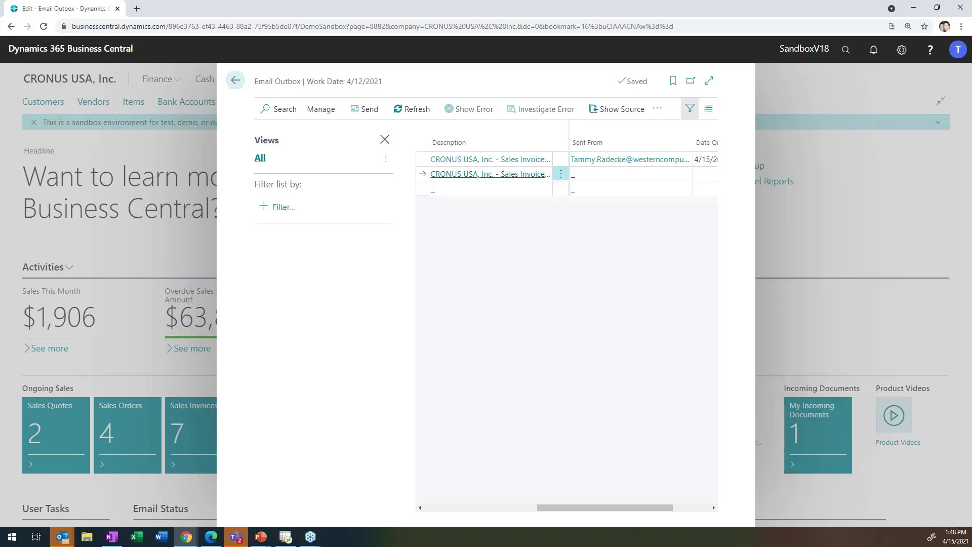
{"action": "left_click", "coordinate": [237, 84]}
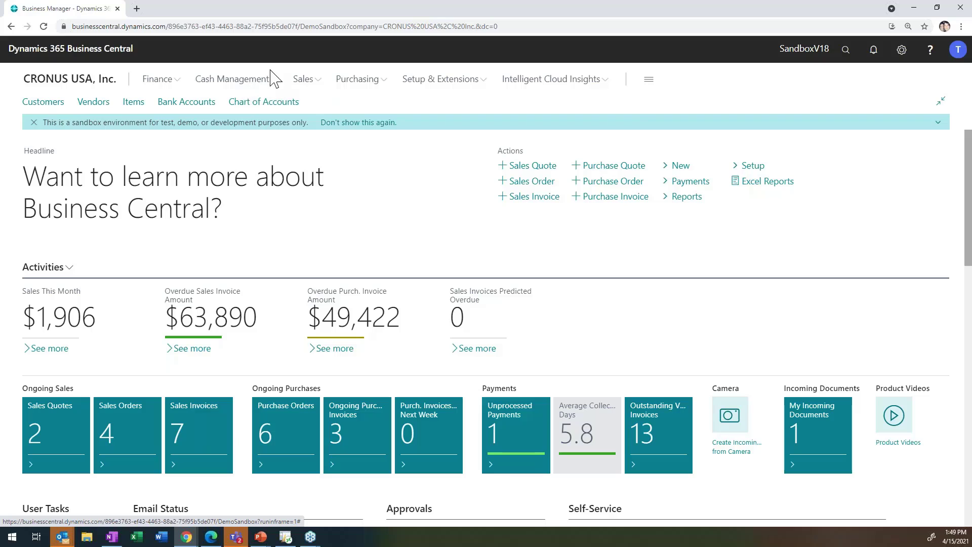
- Open the posted sales invoices and start an email for the first School of Fine Art invoice
{"action": "left_click", "coordinate": [306, 84]}
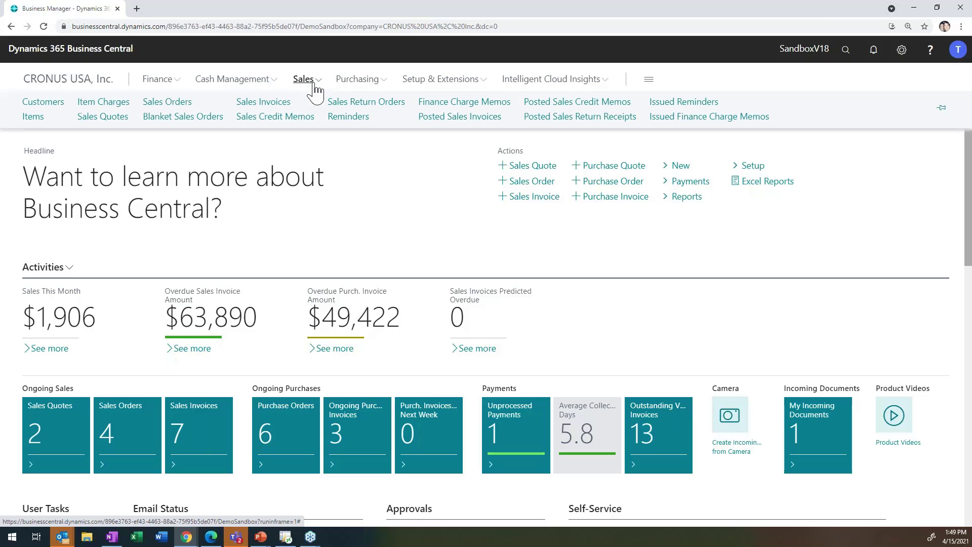
{"action": "left_click", "coordinate": [446, 117]}
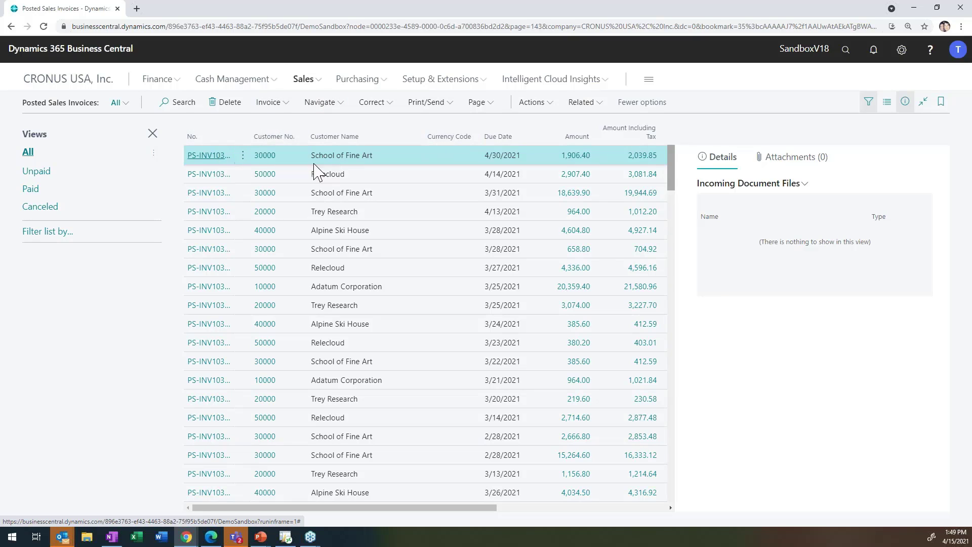
{"action": "left_click", "coordinate": [451, 108]}
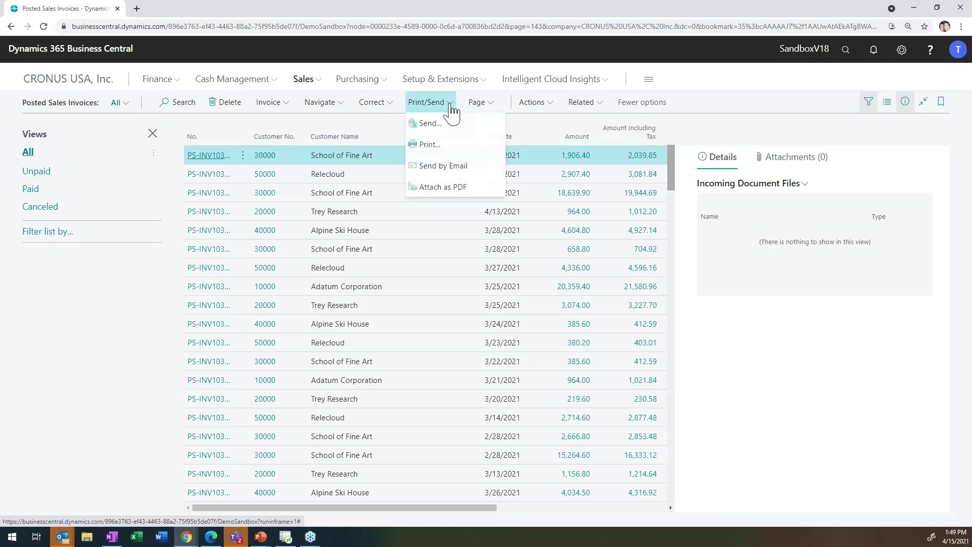
{"action": "left_click", "coordinate": [448, 174]}
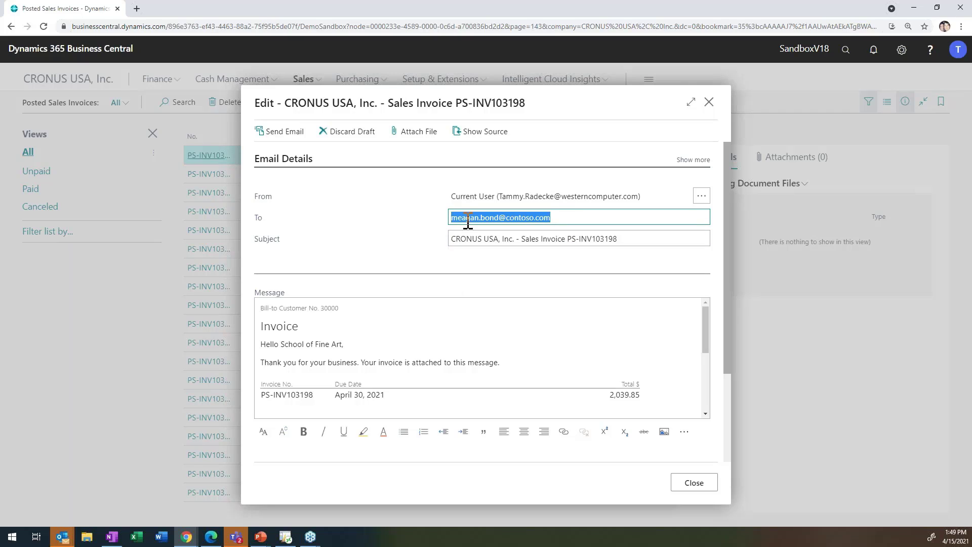
- Append ";fd" to the invoice email's recipient field and close the email, choosing to discard it
{"action": "left_click", "coordinate": [556, 218]}
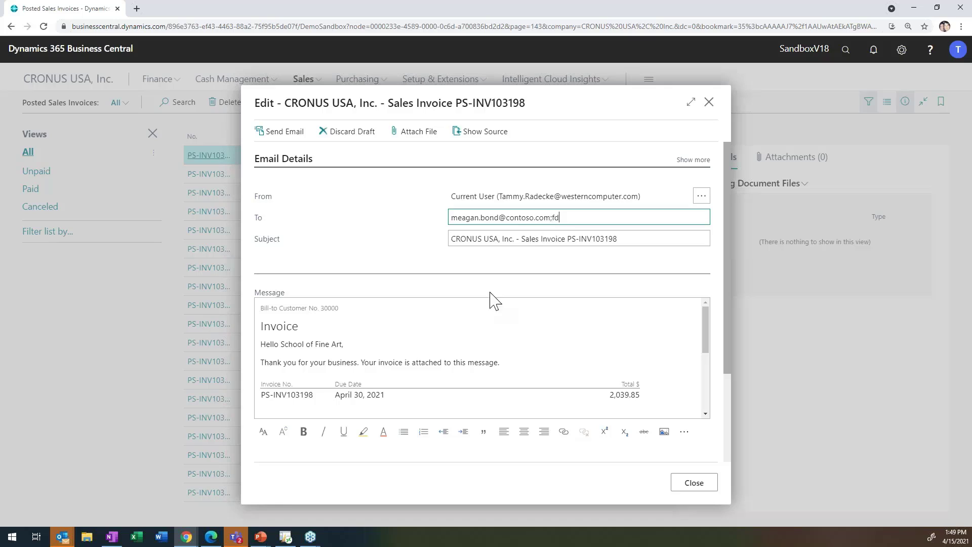
{"action": "left_click", "coordinate": [398, 316]}
{"action": "left_click", "coordinate": [698, 481]}
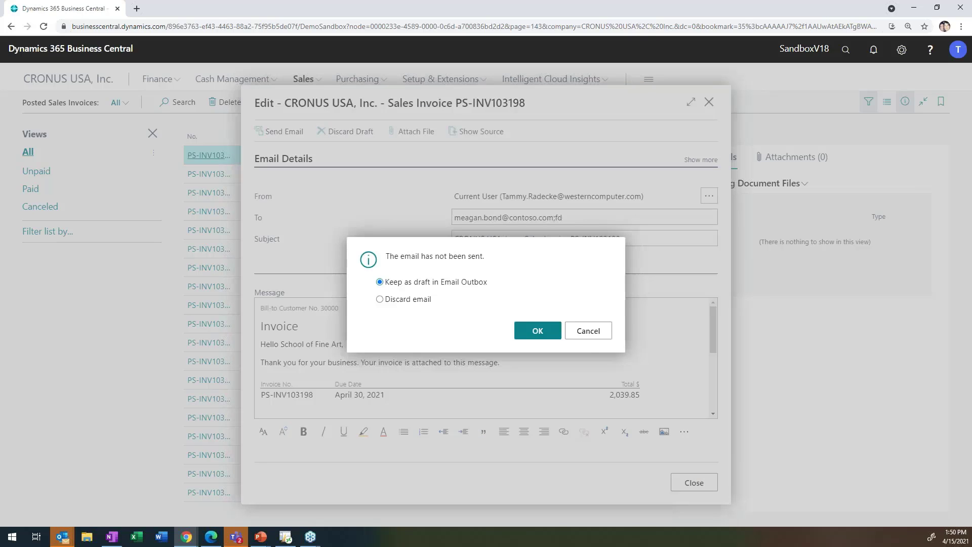
{"action": "left_click", "coordinate": [589, 334]}
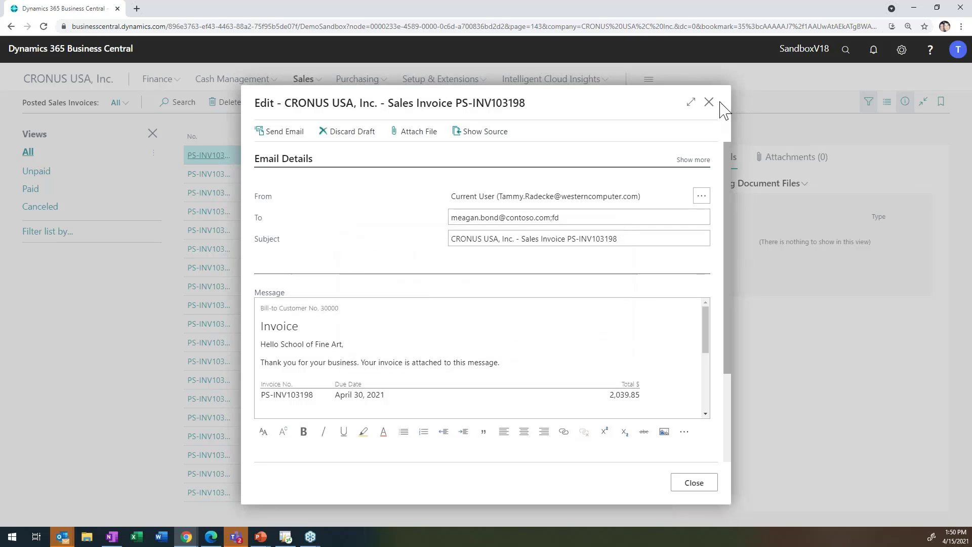
{"action": "left_click", "coordinate": [709, 102]}
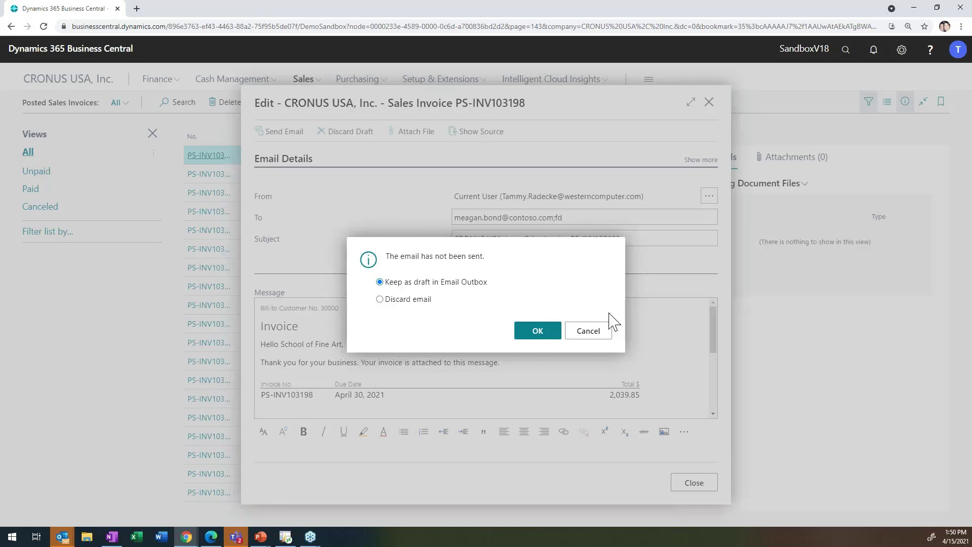
{"action": "left_click", "coordinate": [380, 299]}
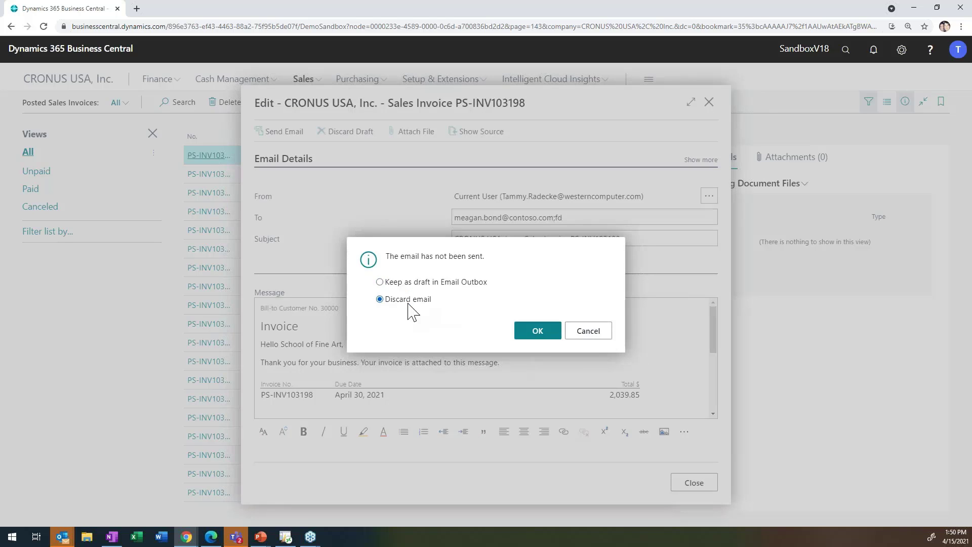
{"action": "left_click", "coordinate": [538, 332]}
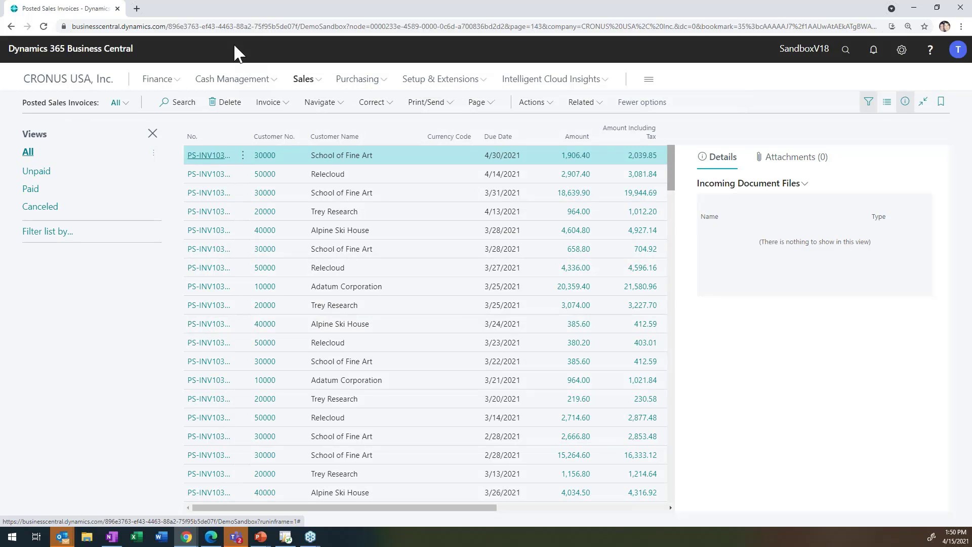
- Open the customer list and highlight the contact's first name for Adatum Corporation
{"action": "left_click", "coordinate": [315, 83]}
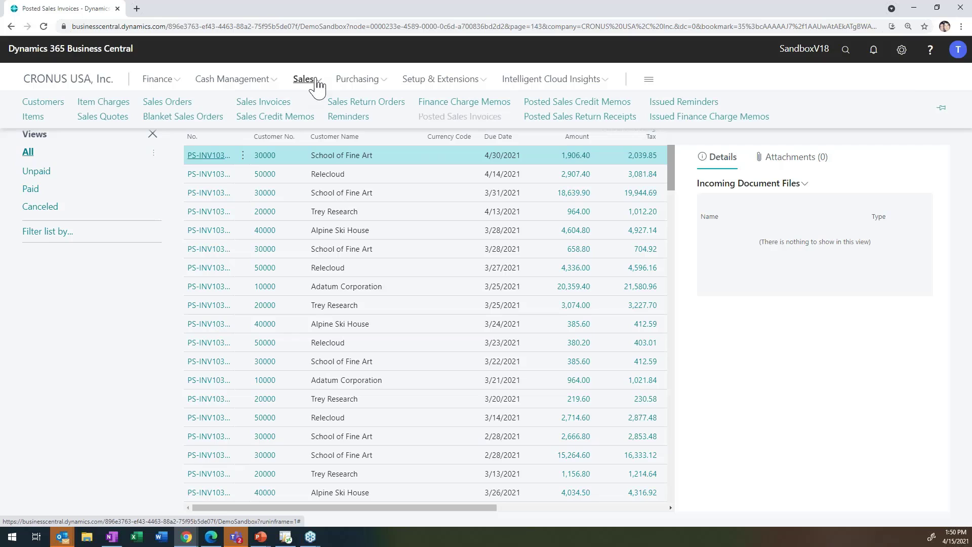
{"action": "left_click", "coordinate": [53, 107]}
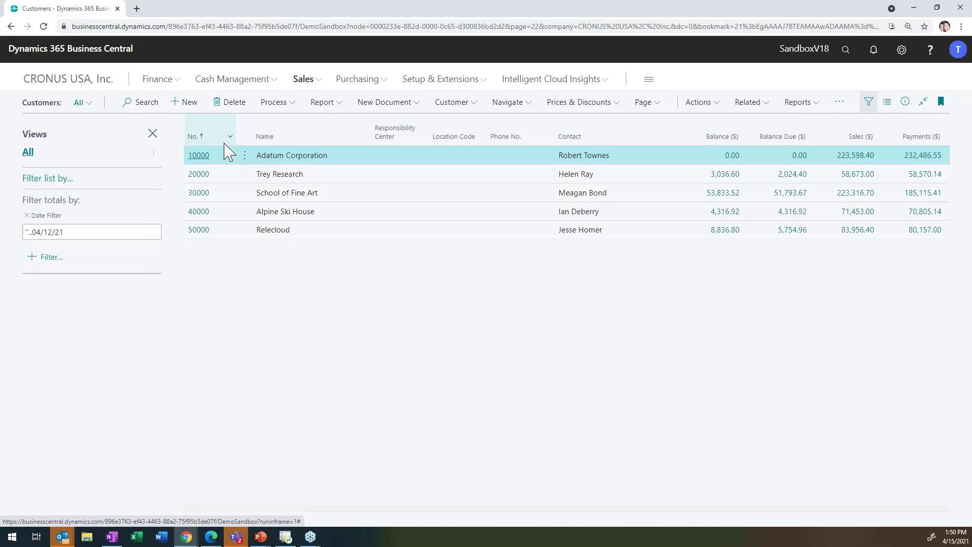
{"action": "mouse_move", "coordinate": [224, 144]}
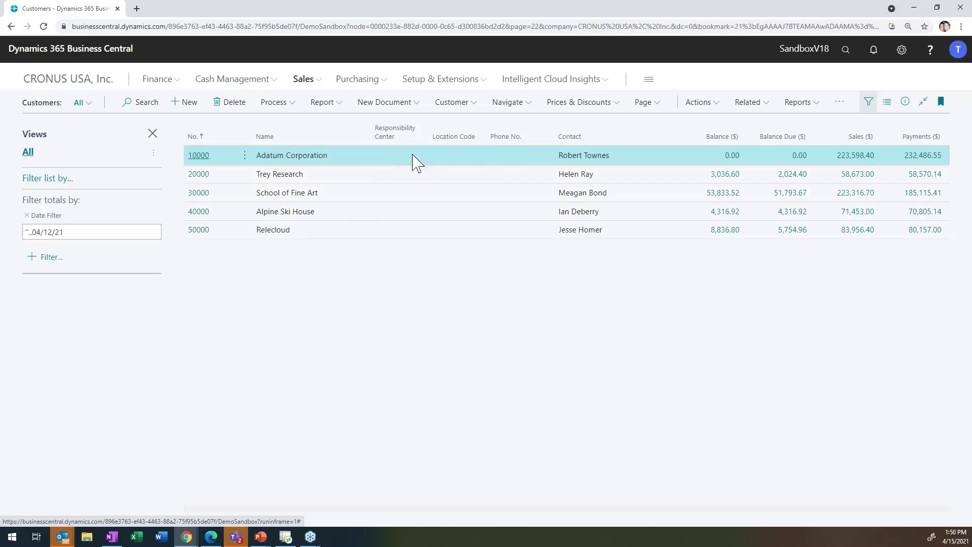
{"action": "double_click", "coordinate": [570, 156]}
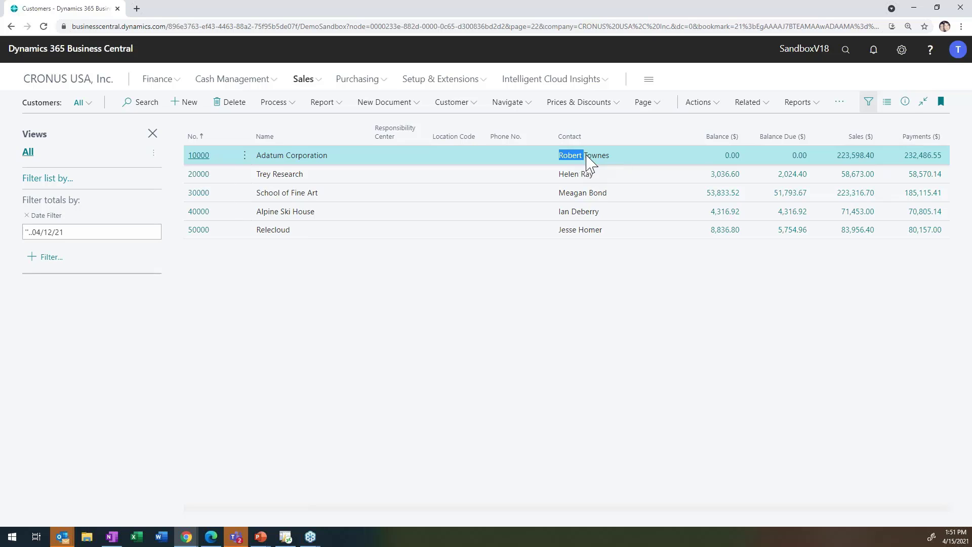
- Open the Adatum Corporation customer card, expand it to the wide view and show the customer's document layouts
{"action": "triple_click", "coordinate": [579, 157]}
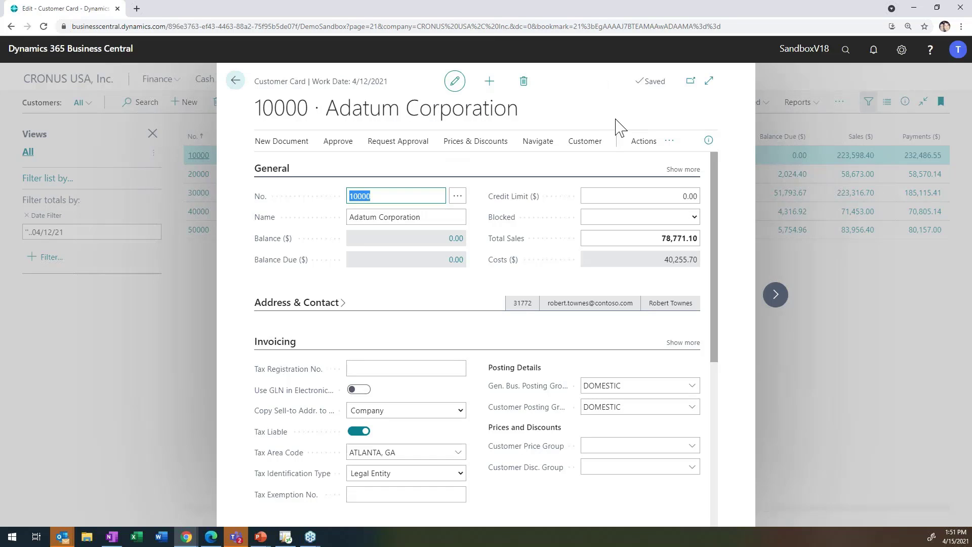
{"action": "left_click", "coordinate": [710, 84]}
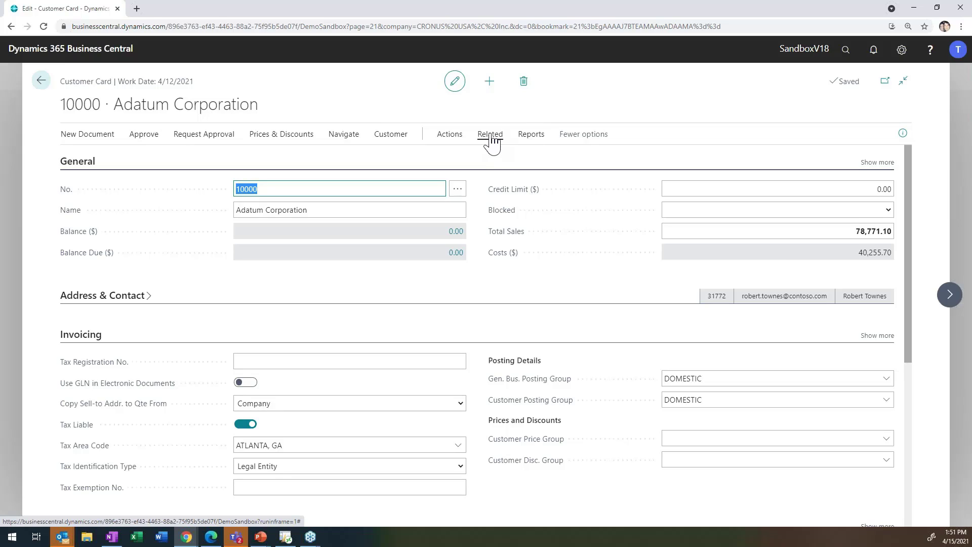
{"action": "left_click", "coordinate": [491, 137]}
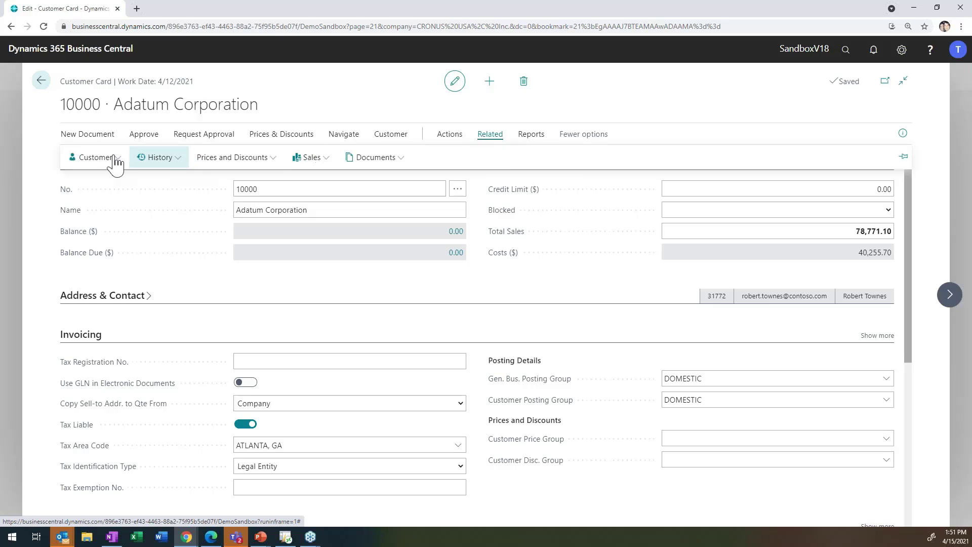
{"action": "left_click", "coordinate": [97, 161]}
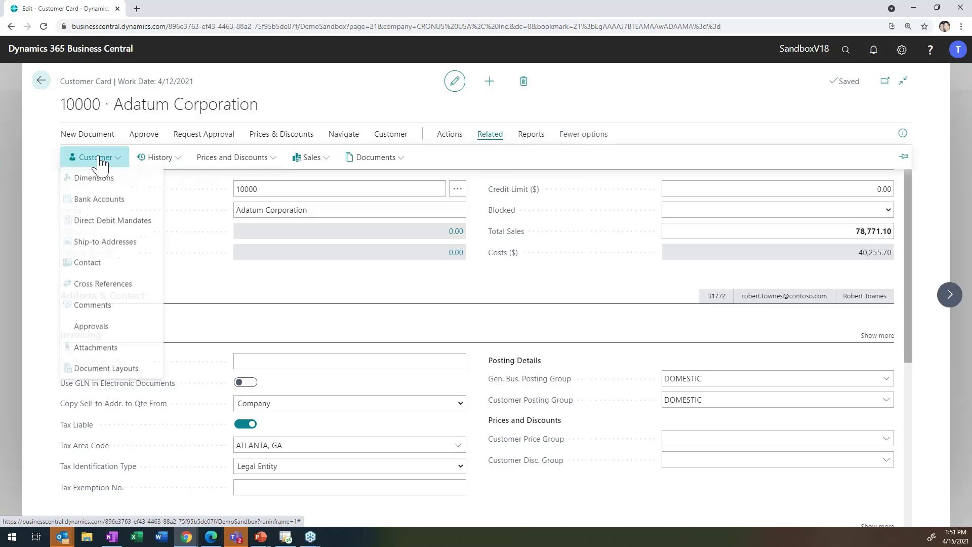
{"action": "left_click", "coordinate": [114, 368]}
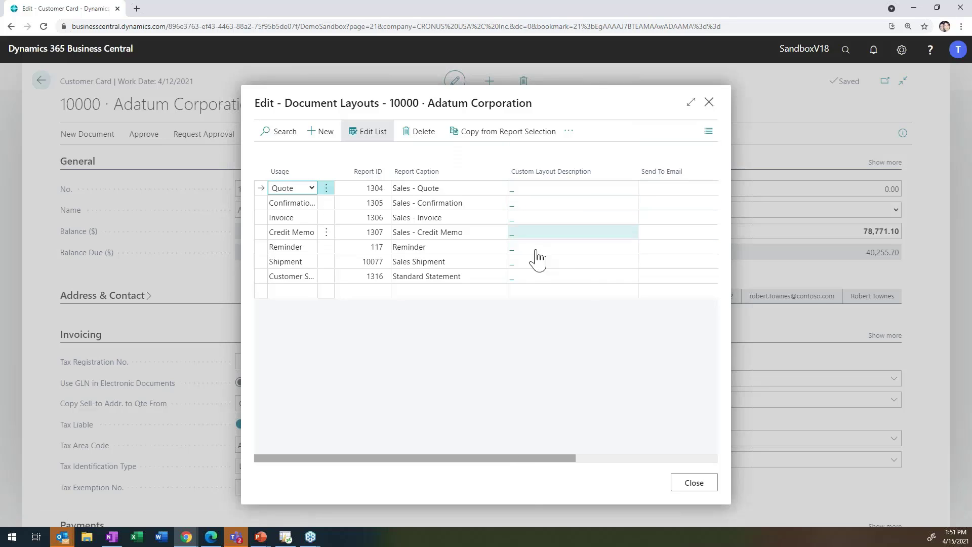
- Examine the report usages and Send To Email column in the document layouts, and return to the customer list
{"action": "left_click_drag", "start_coordinate": [493, 459], "coordinate": [332, 347]}
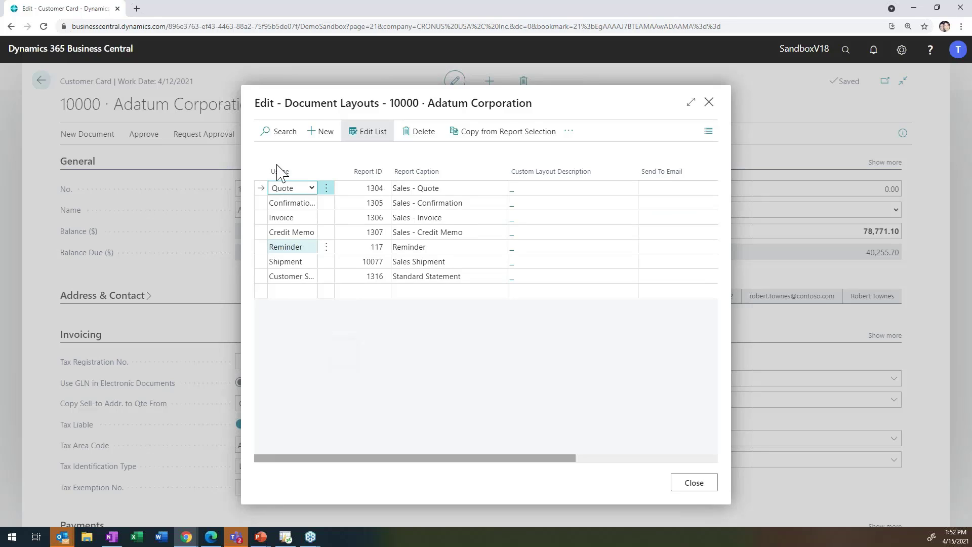
{"action": "left_click", "coordinate": [710, 104]}
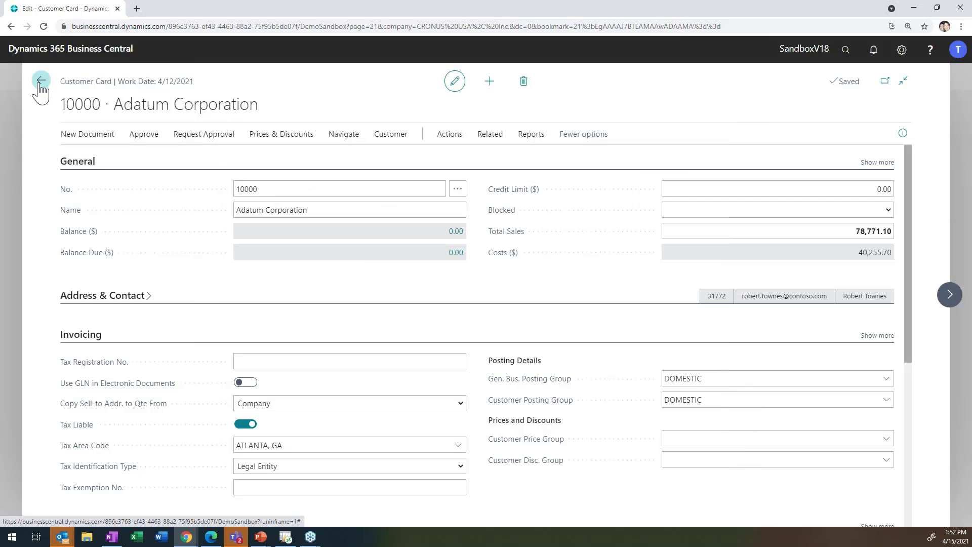
{"action": "left_click", "coordinate": [41, 81]}
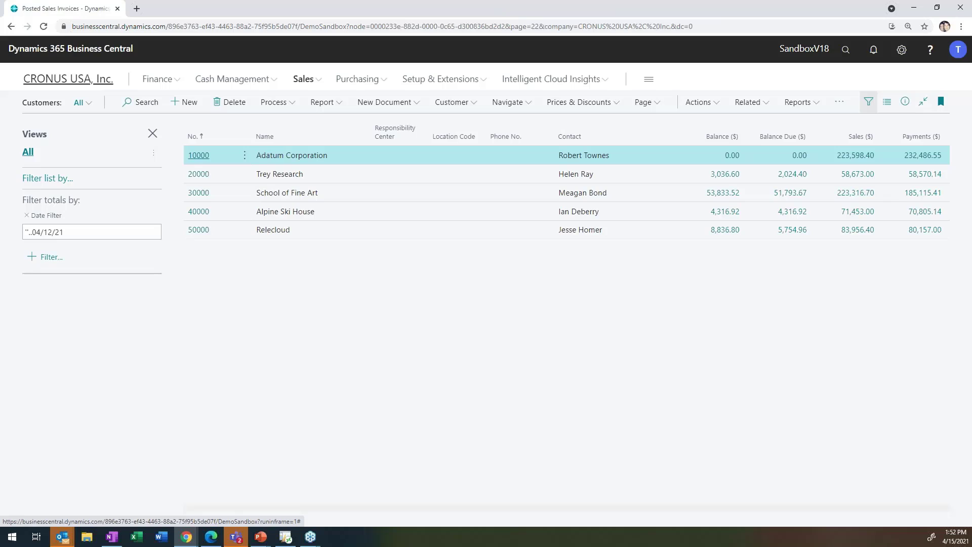